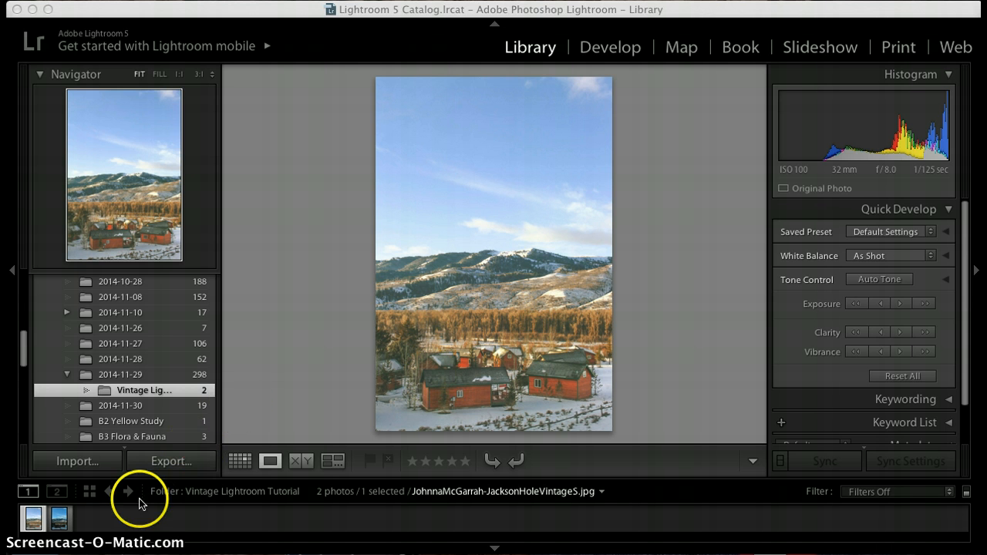
Select the OriginalJH.JPG photo and open it in the Develop module
click(60, 519)
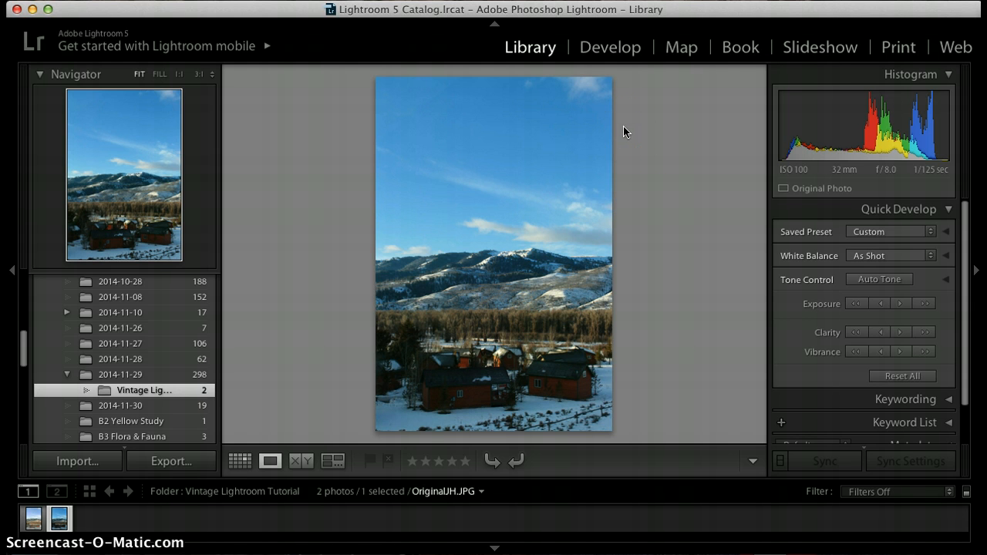
click(600, 51)
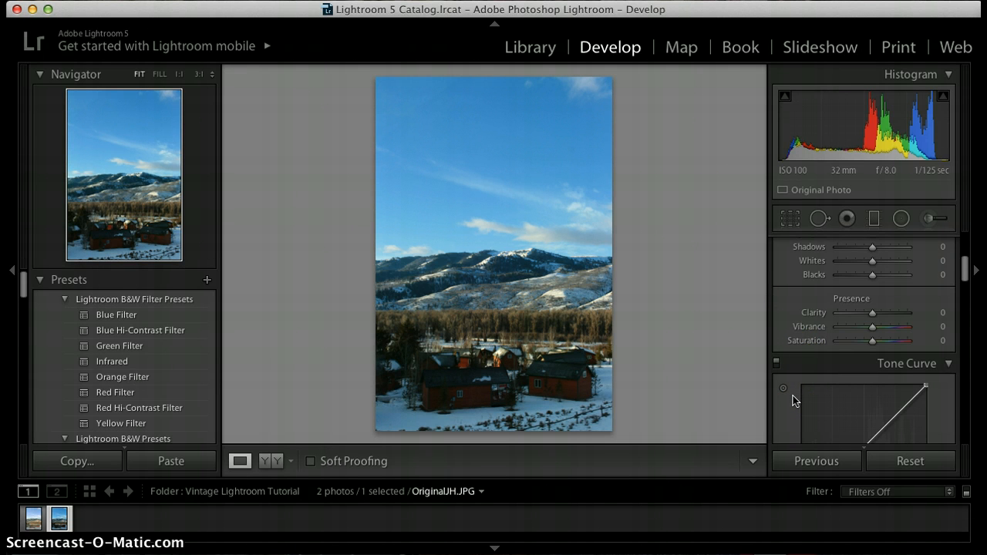
On the RGB point curve, anchor a point in the lower midtones and raise the black point to about 18%
scroll(793, 395, down, 2)
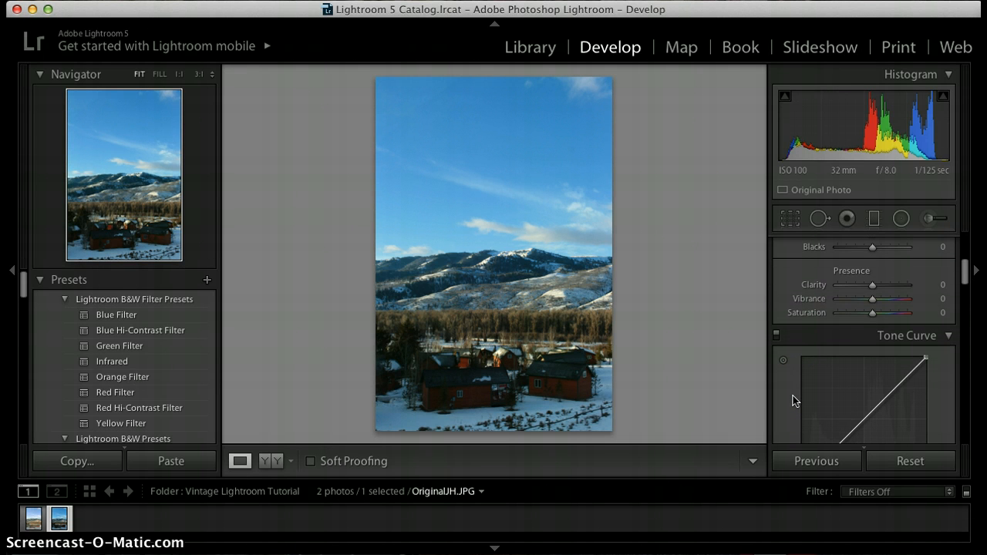
scroll(792, 395, down, 3)
scroll(792, 396, down, 3)
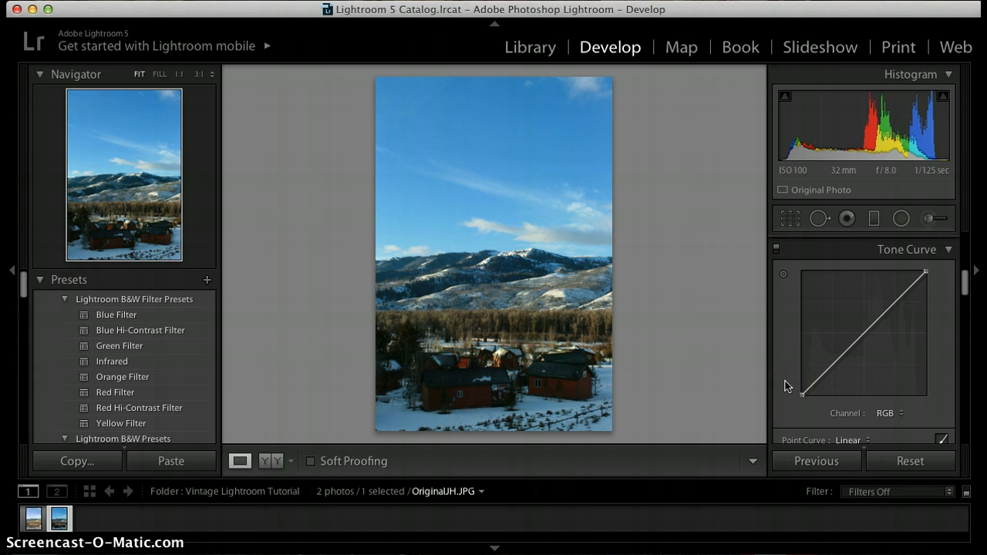
scroll(786, 386, down, 1)
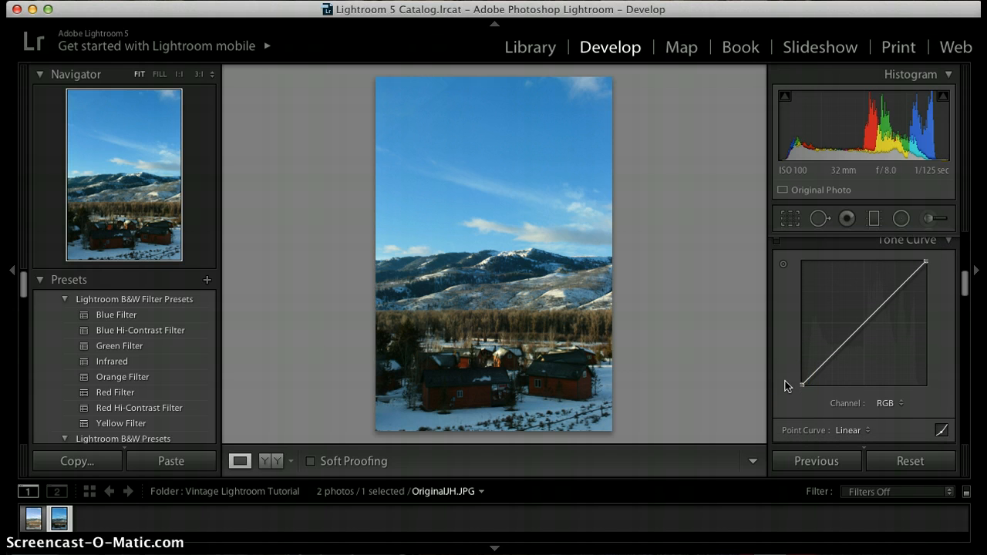
scroll(786, 385, down, 1)
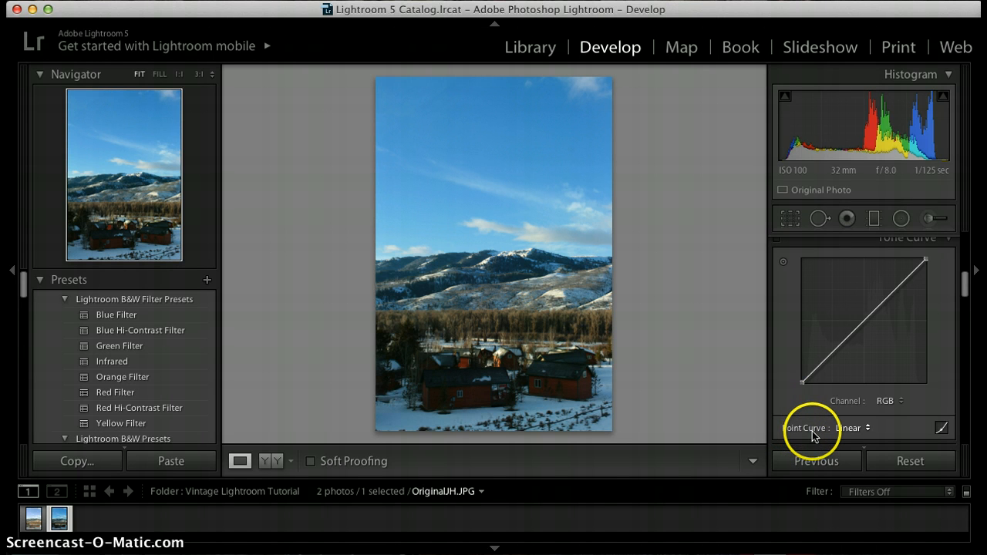
click(936, 422)
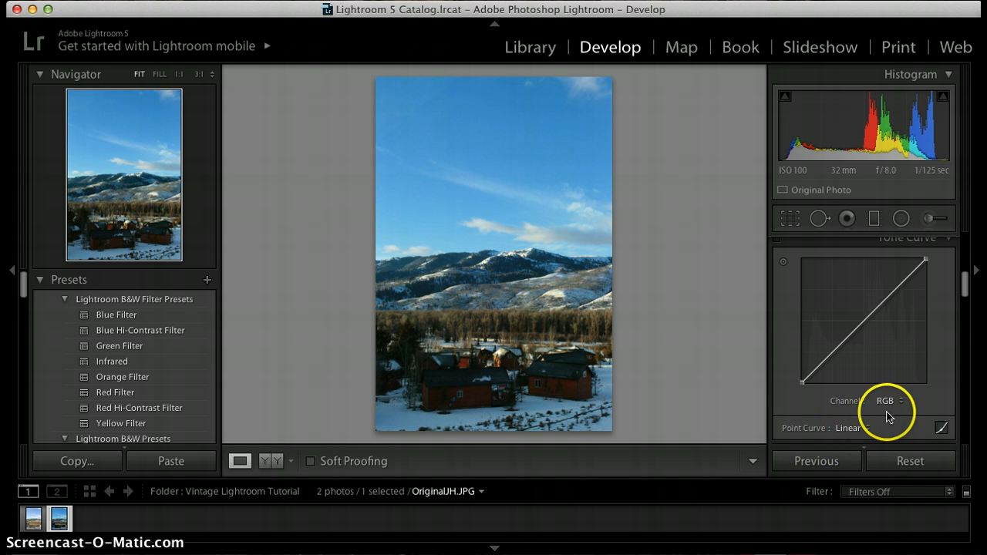
click(855, 330)
drag(802, 382, 802, 360)
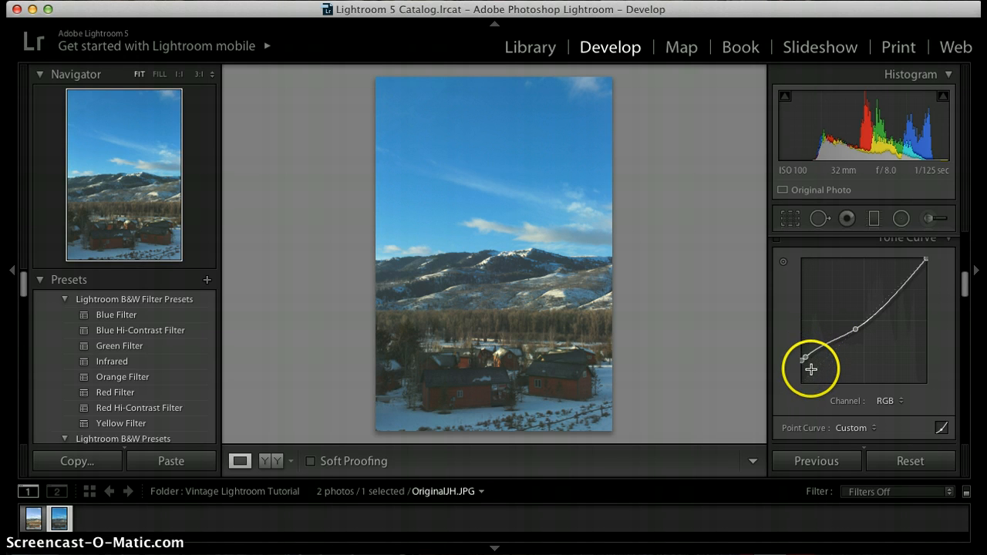
drag(809, 370, 805, 368)
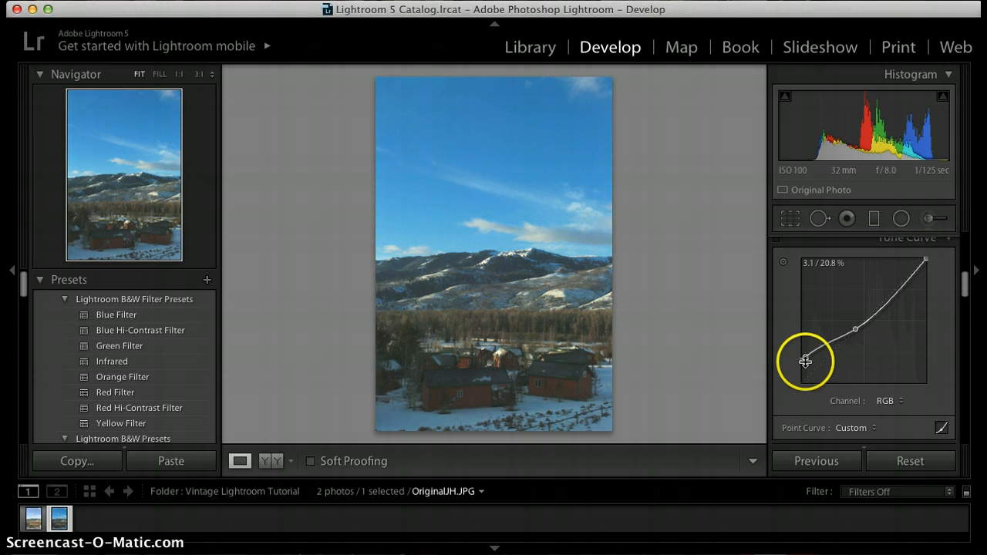
drag(805, 358, 805, 357)
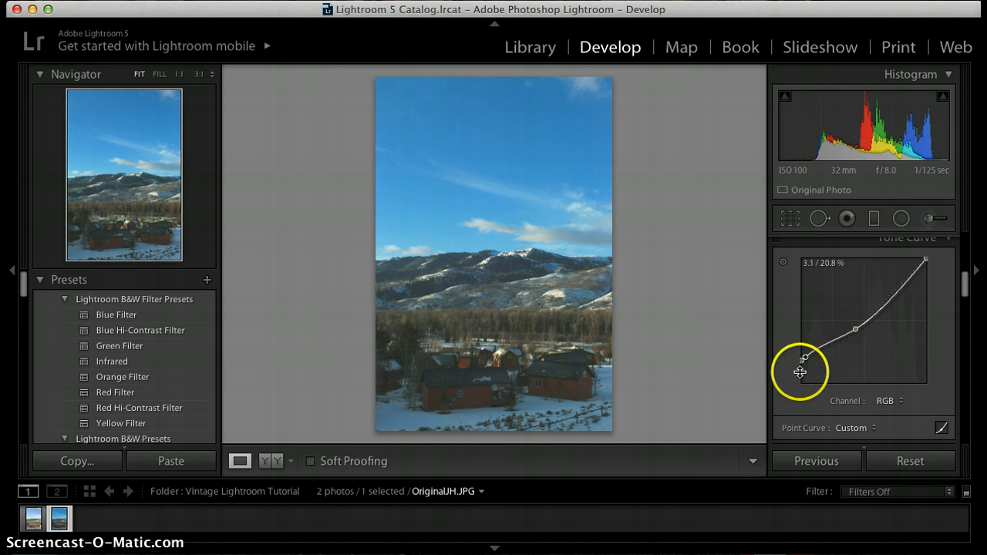
drag(824, 345, 764, 377)
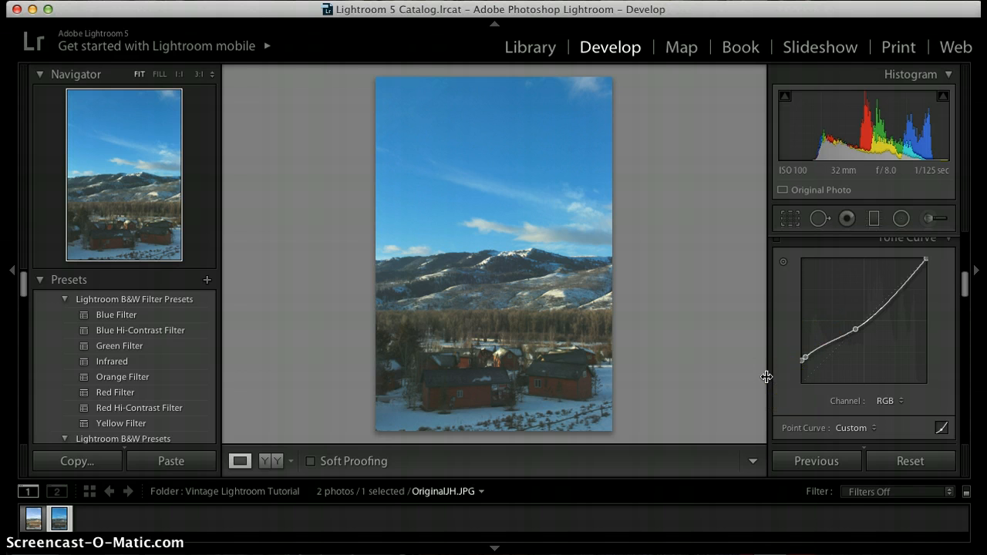
key(super+z)
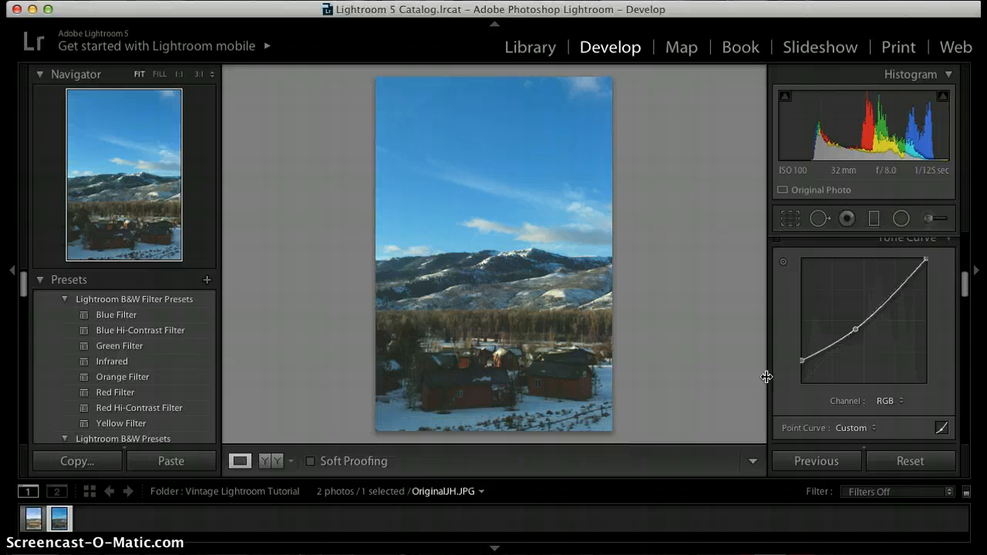
drag(802, 359, 804, 361)
mouse_move(803, 360)
drag(803, 361, 804, 361)
key(super+z)
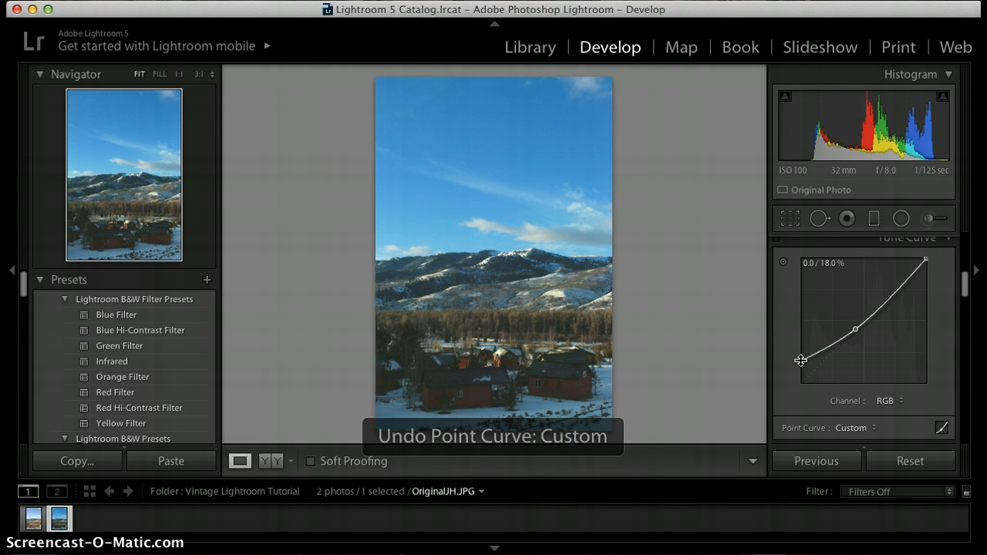
Raise the black point of the RGB tone curve further to fade the darkest tones
drag(801, 360, 795, 340)
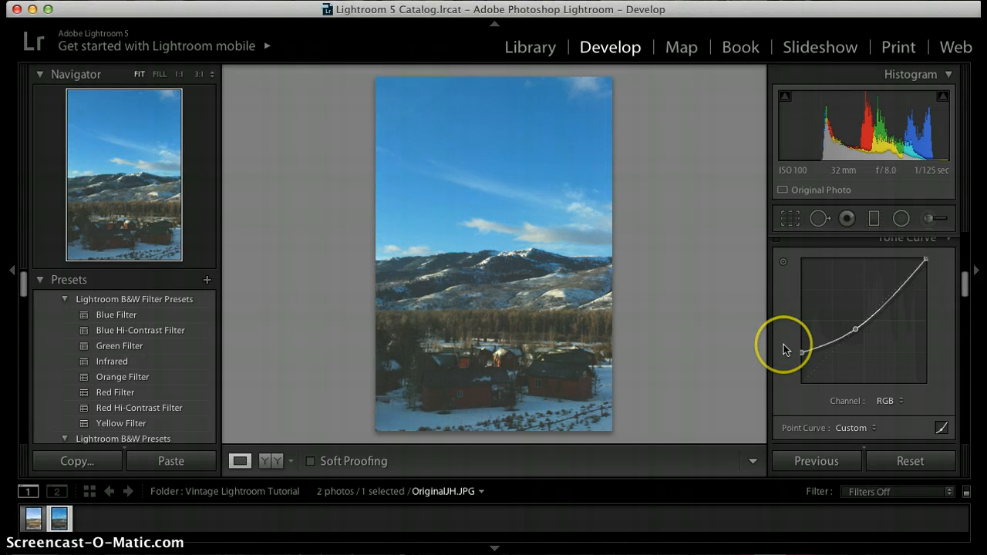
click(736, 370)
Set the Split Toning highlights saturation to 40
scroll(787, 359, down, 10)
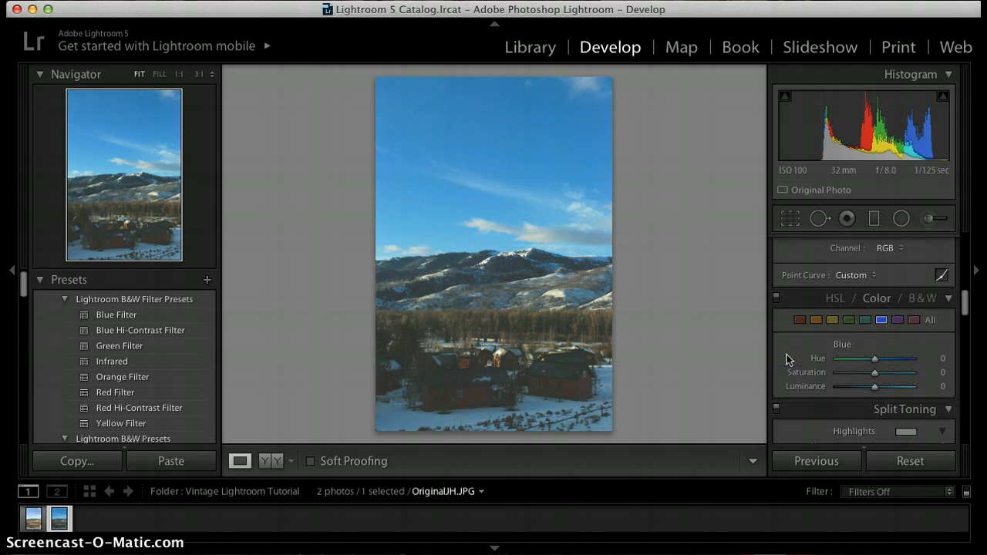
scroll(786, 360, down, 3)
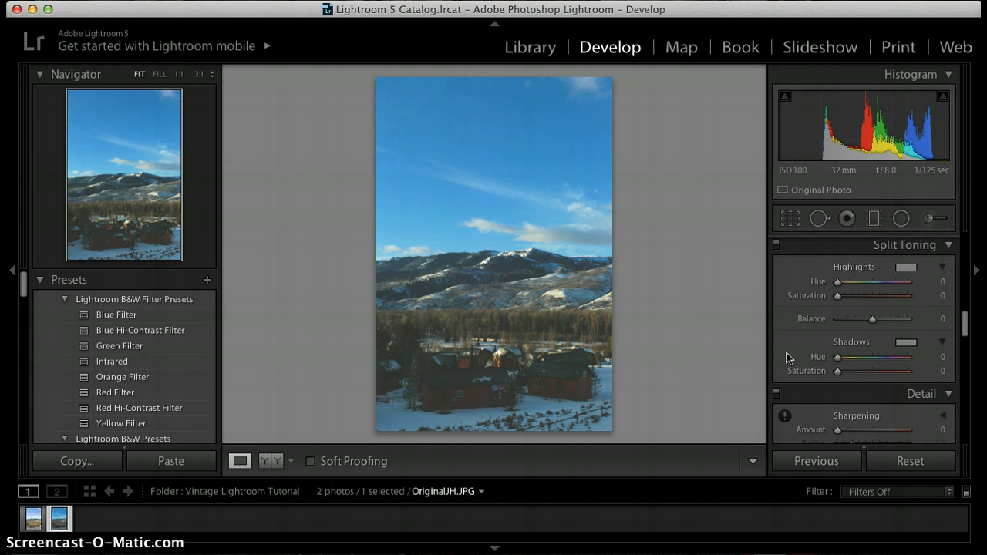
click(836, 282)
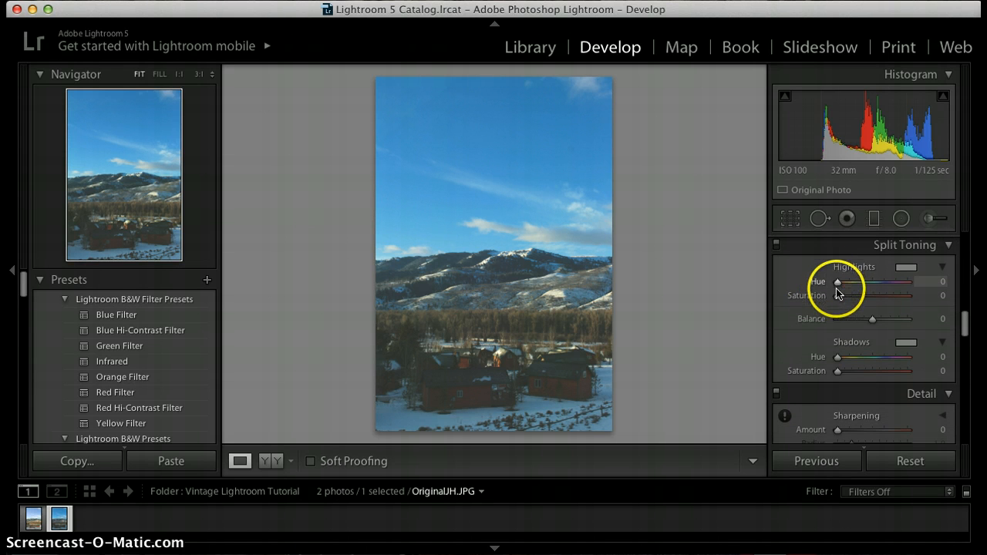
click(837, 297)
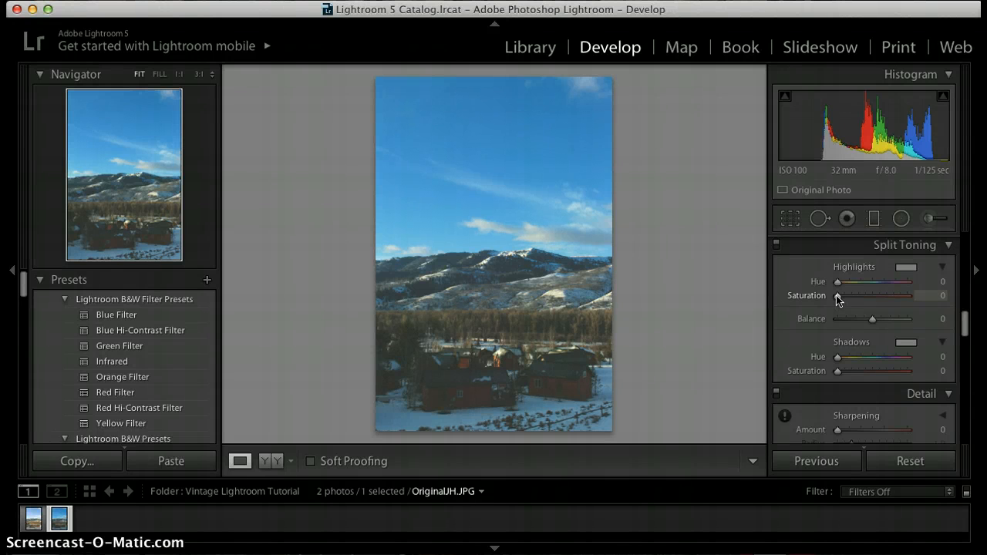
drag(836, 295, 864, 300)
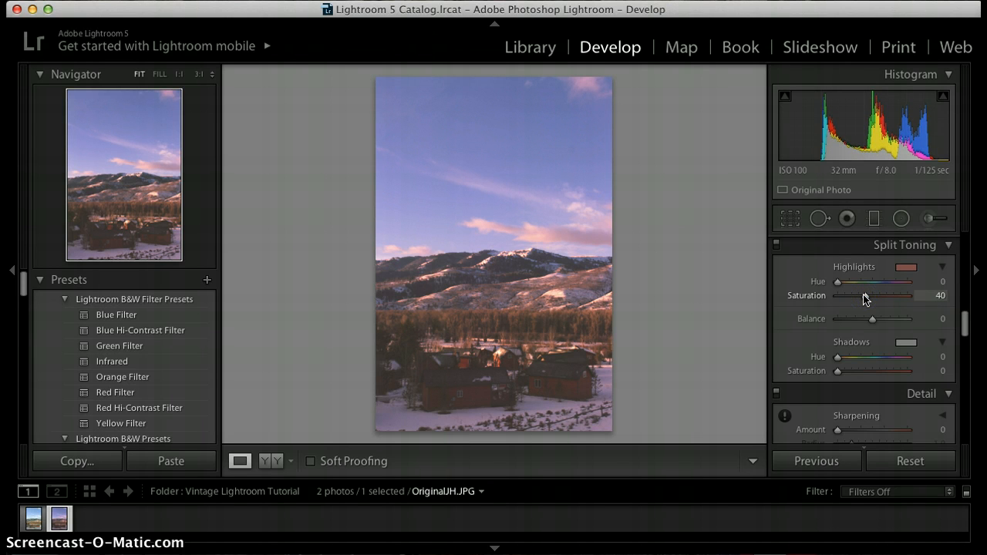
Shift the Split Toning highlights to a warm yellow-orange hue of 35
click(838, 282)
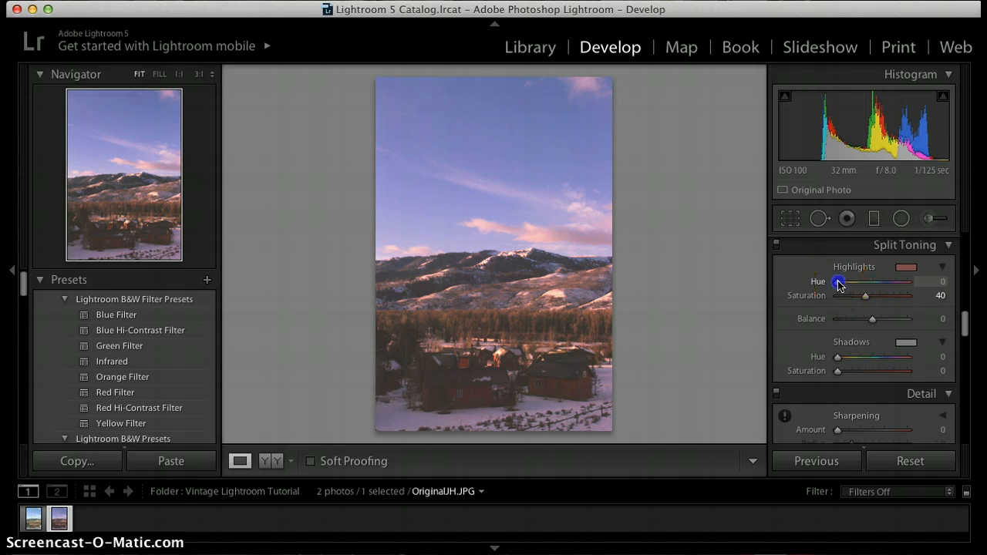
drag(838, 283, 844, 286)
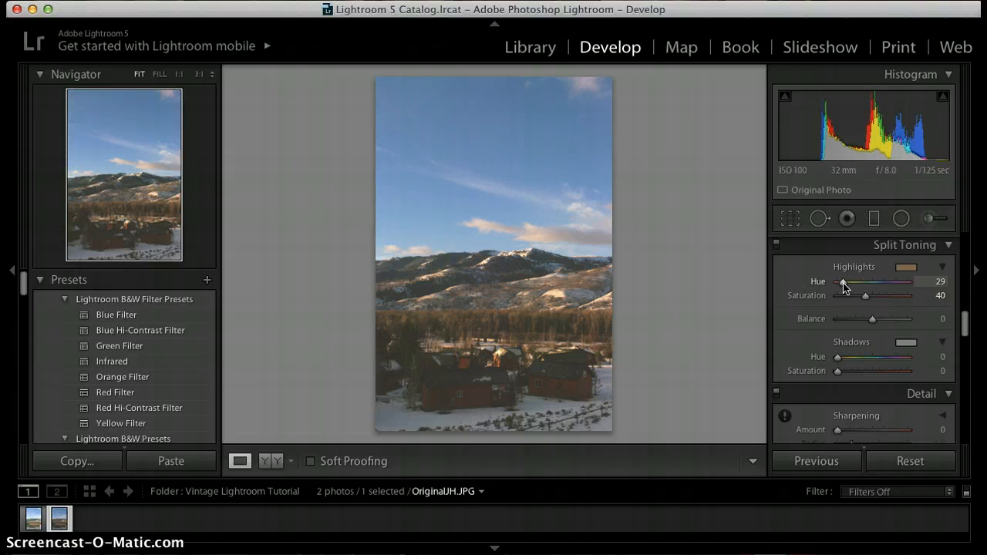
click(844, 286)
drag(844, 286, 843, 286)
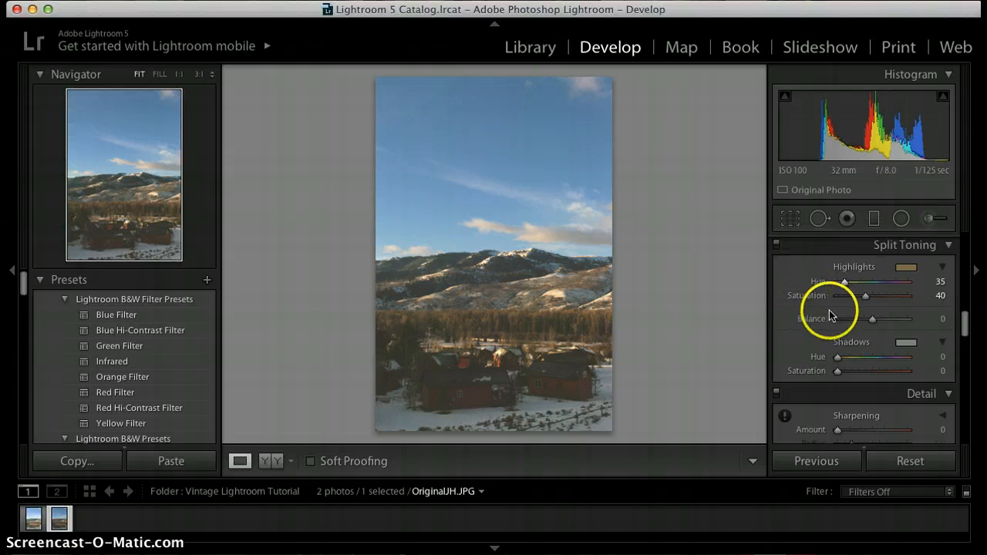
Give the Split Toning shadows a blue hue of 226 with saturation 10, and set the balance to +37
click(838, 361)
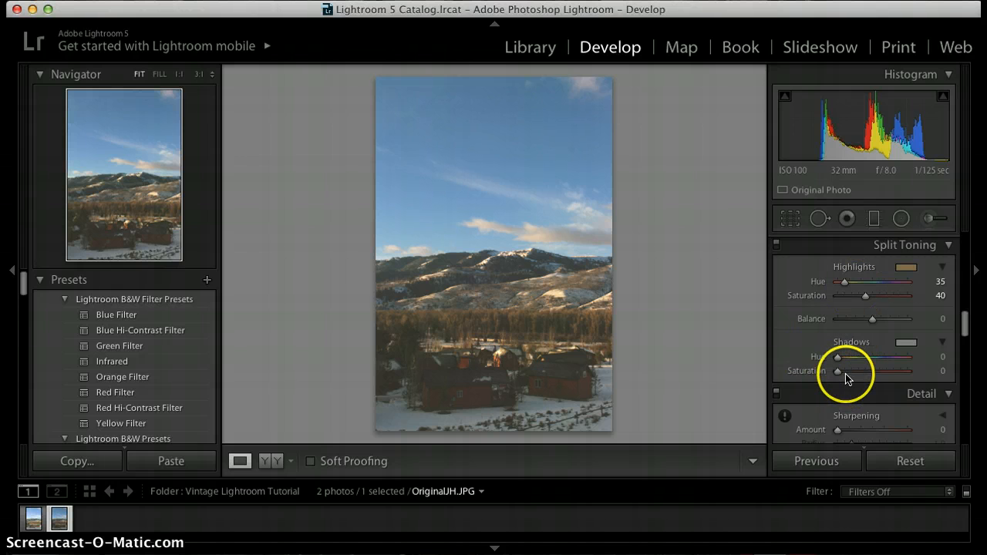
drag(837, 372, 848, 374)
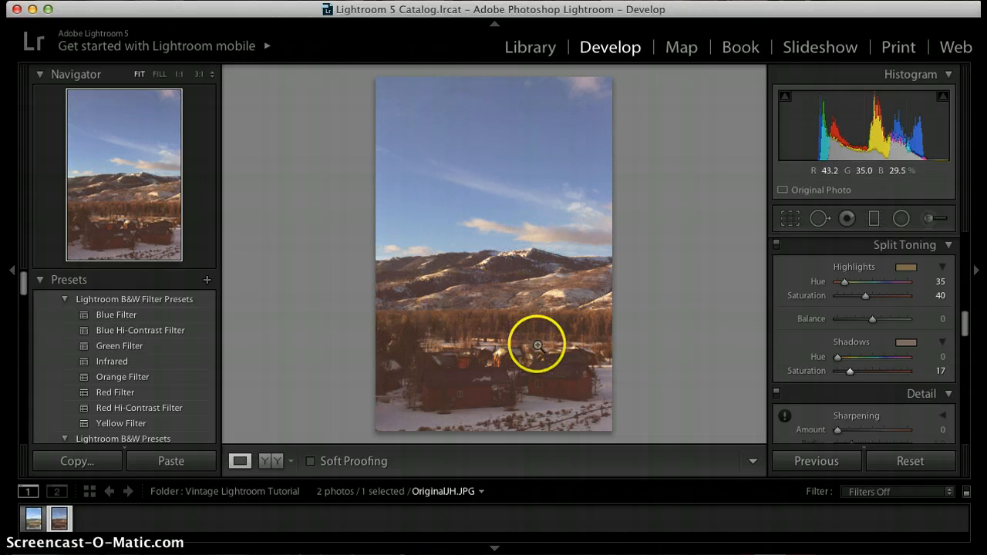
click(837, 358)
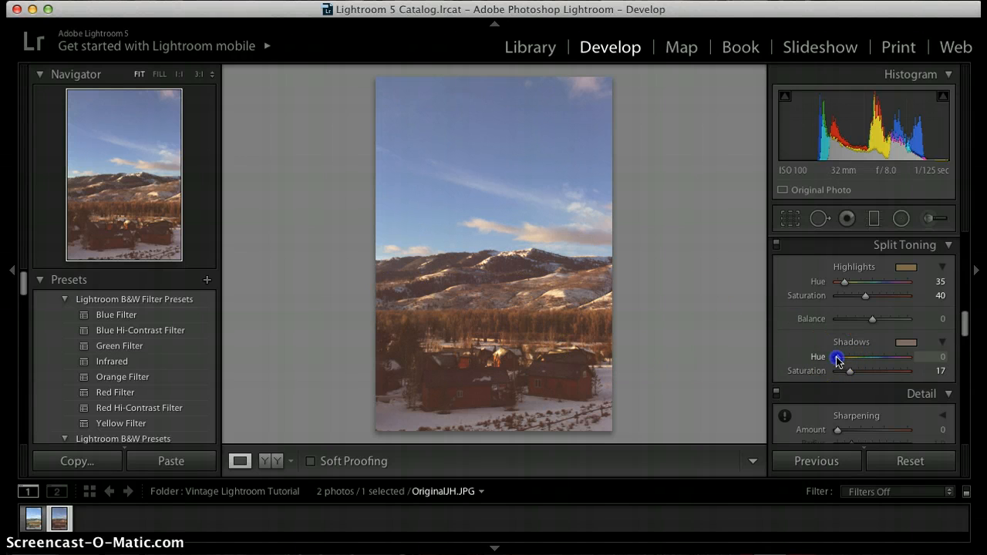
mouse_move(837, 360)
mouse_down()
mouse_move(883, 359)
mouse_move(843, 372)
mouse_up()
click(880, 357)
click(849, 372)
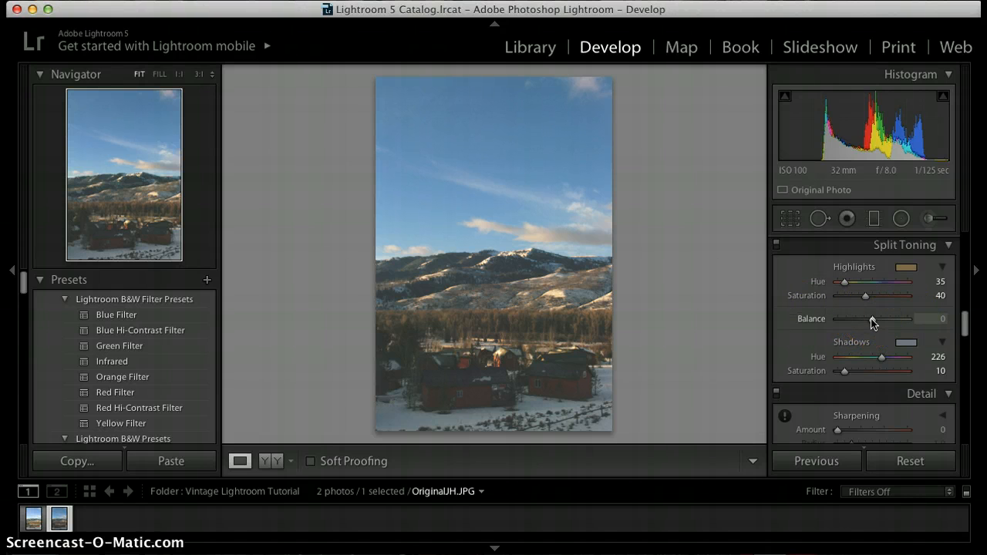
mouse_move(871, 318)
mouse_down()
mouse_move(895, 320)
mouse_move(842, 323)
mouse_move(884, 322)
mouse_up()
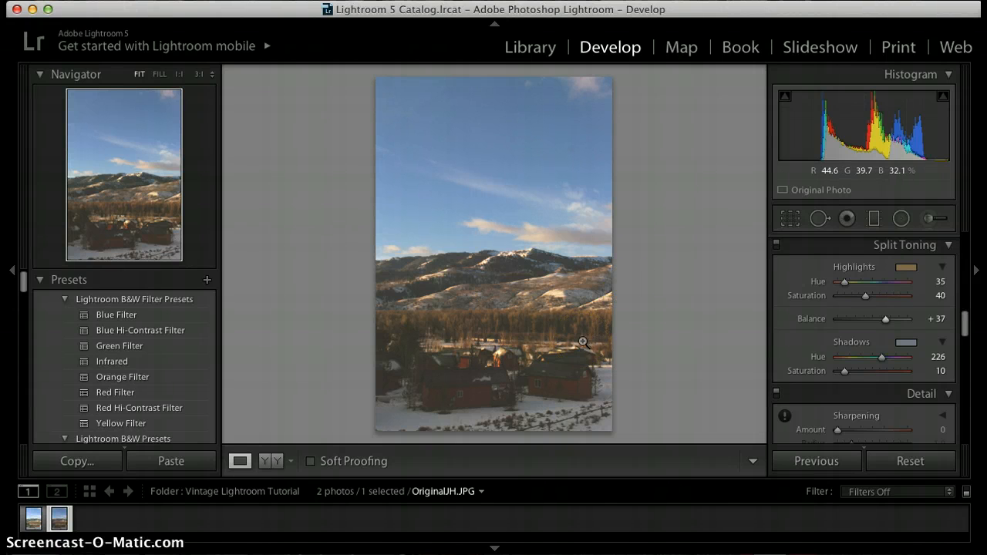
click(655, 332)
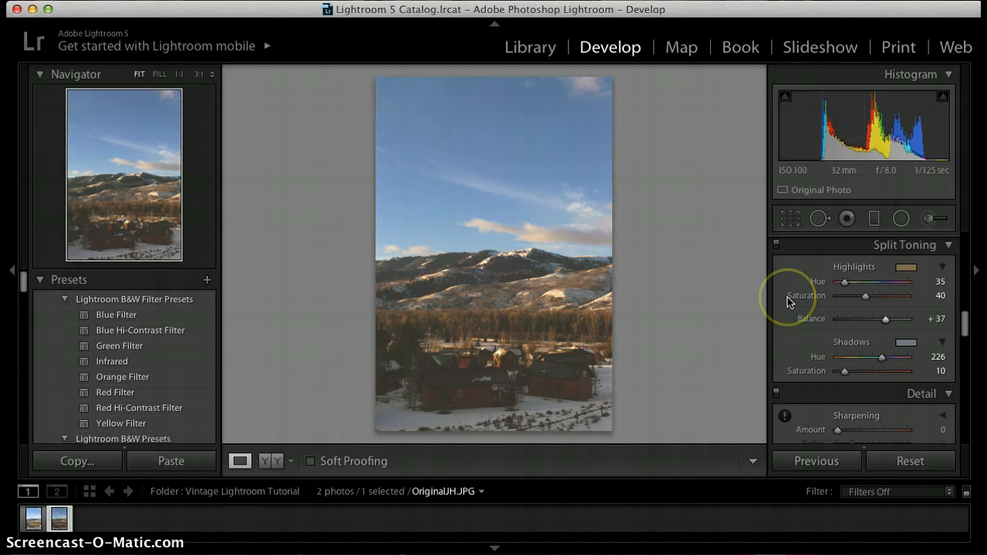
Raise both Shadows and Highlights to +100 in the basic tone settings
scroll(787, 300, up, 2)
scroll(787, 298, up, 5)
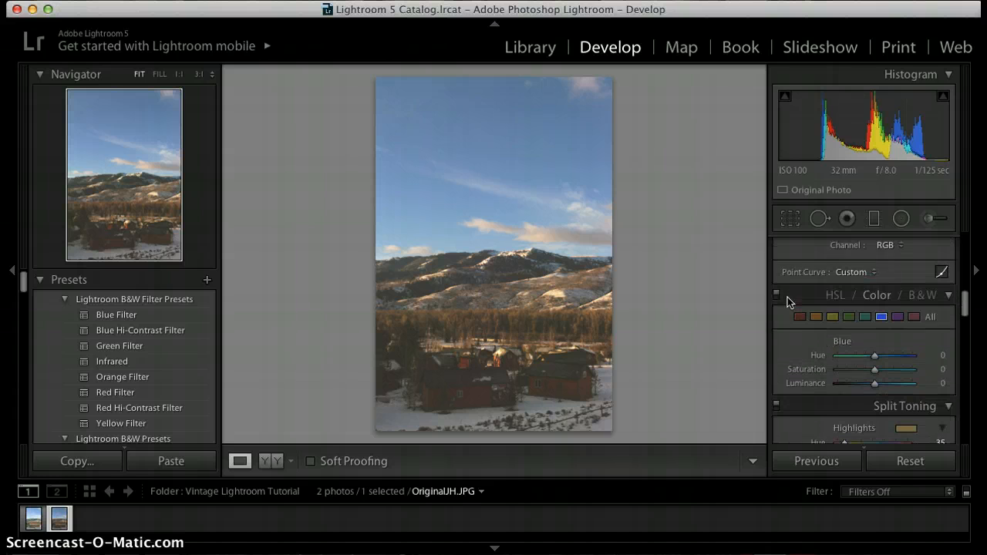
scroll(787, 298, up, 5)
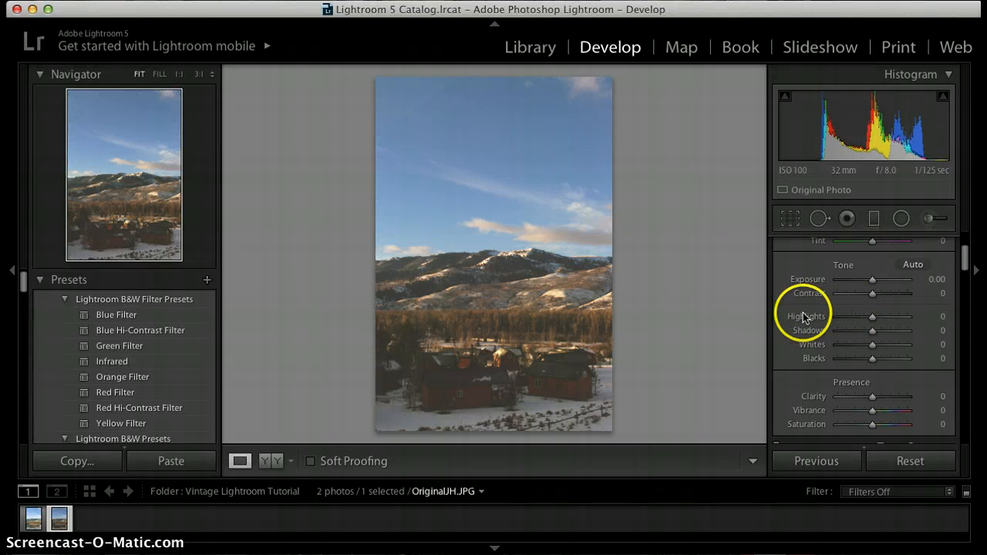
click(851, 331)
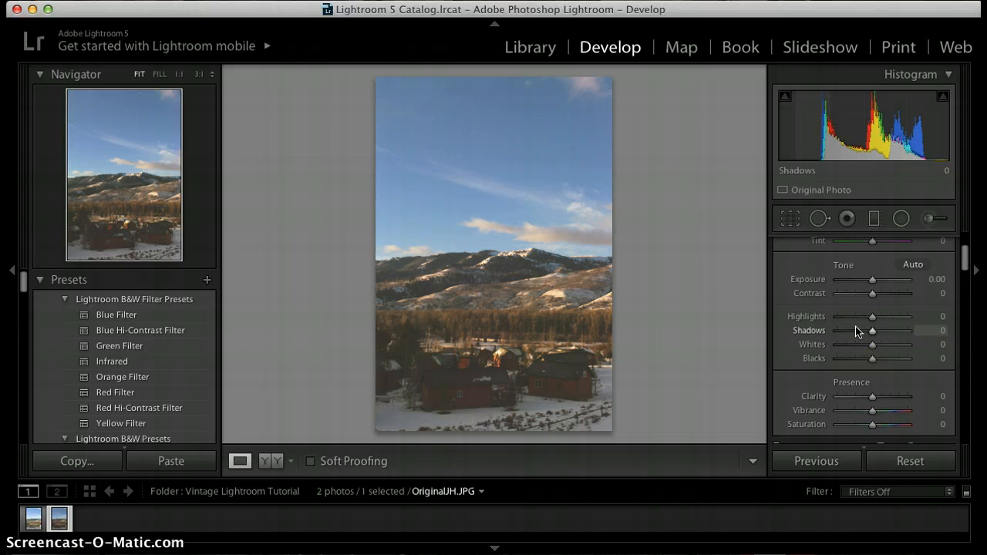
click(810, 330)
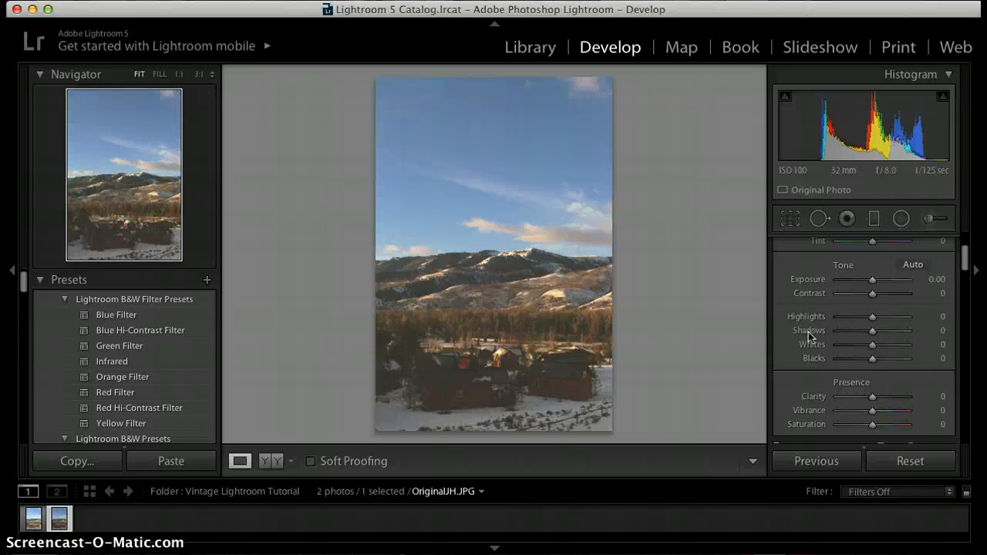
scroll(809, 336, down, 1)
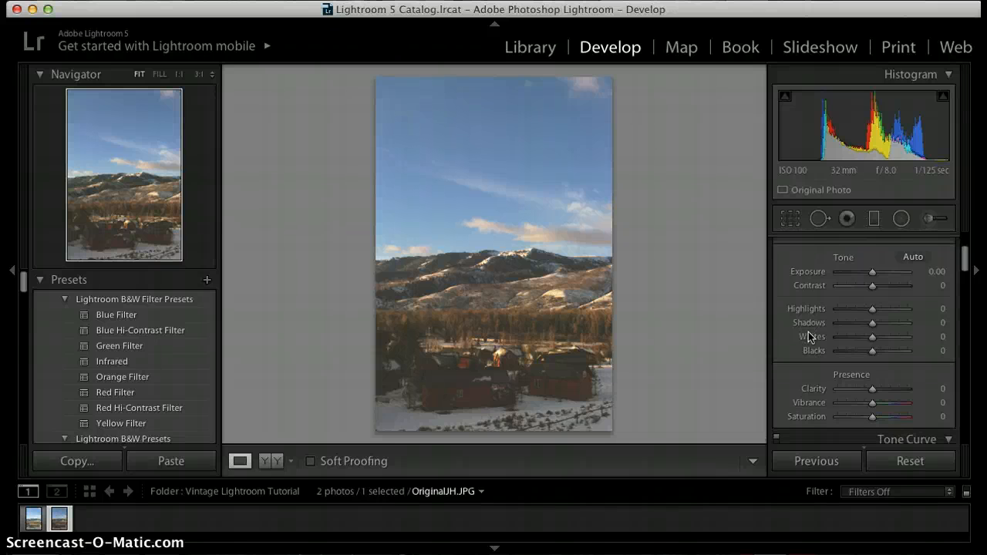
click(873, 316)
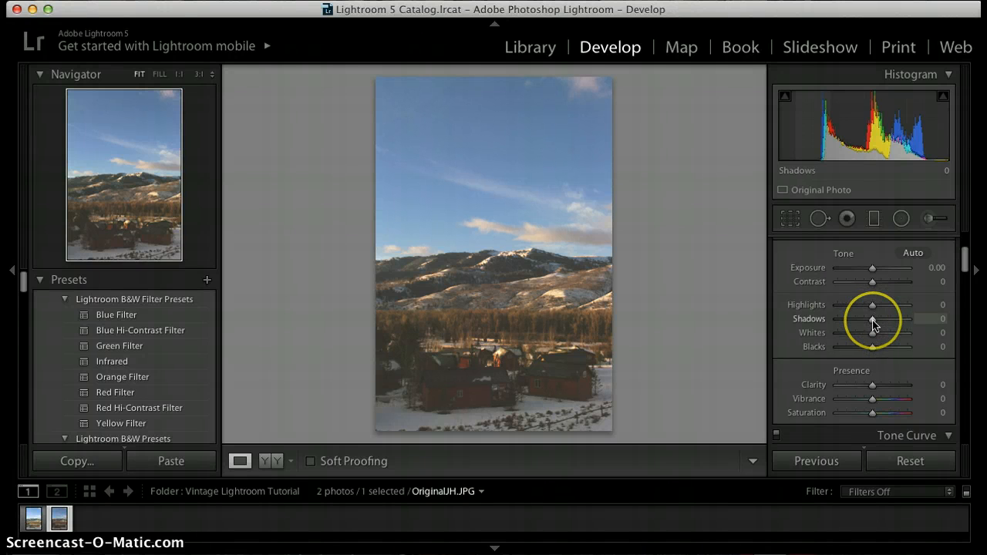
drag(876, 319, 899, 306)
click(873, 305)
Increase the photo's Vibrance to +29
scroll(794, 334, down, 3)
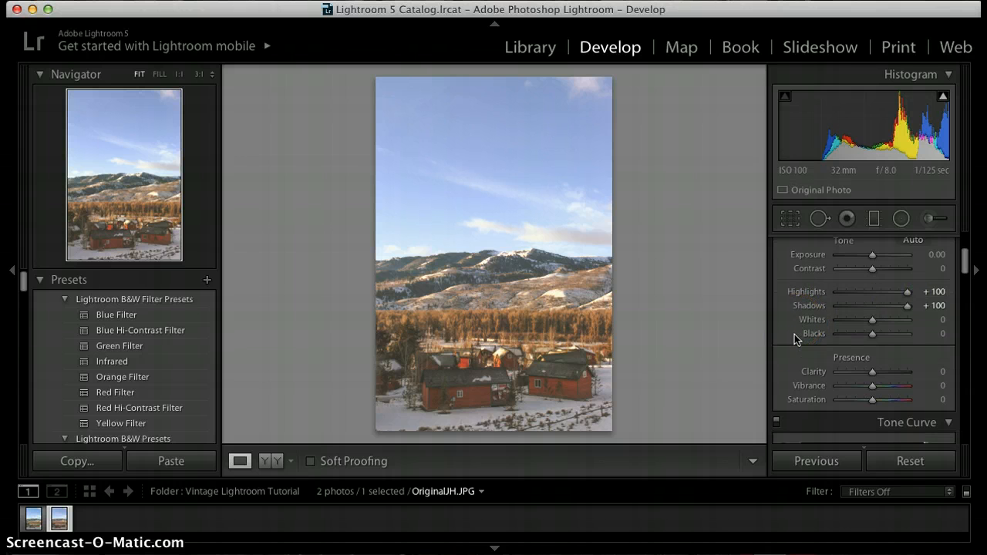
scroll(794, 334, down, 2)
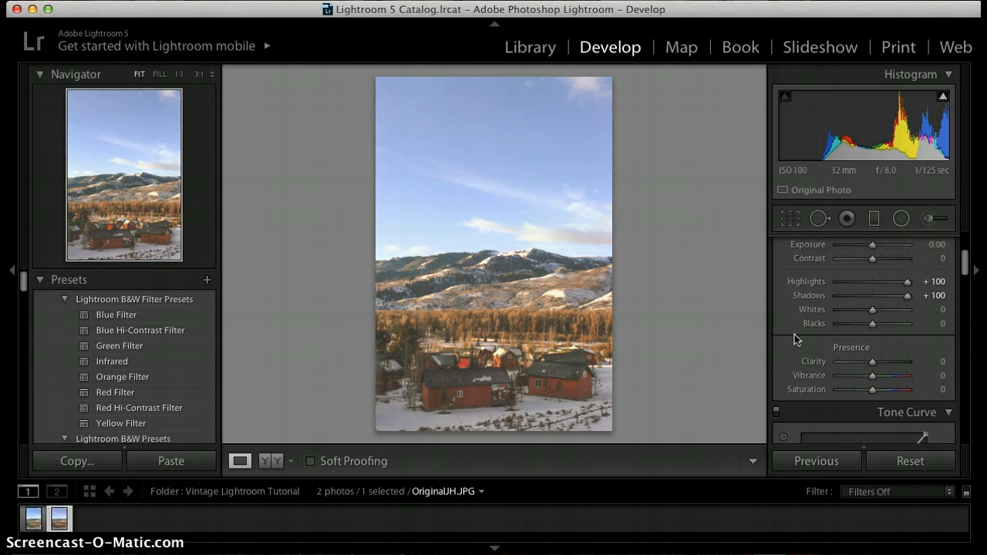
click(874, 326)
click(872, 340)
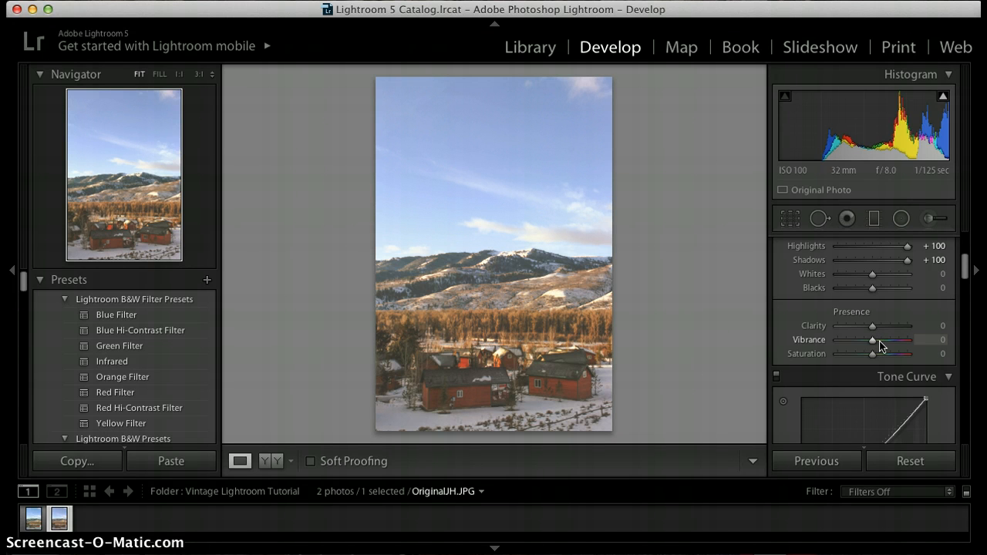
drag(870, 340, 882, 345)
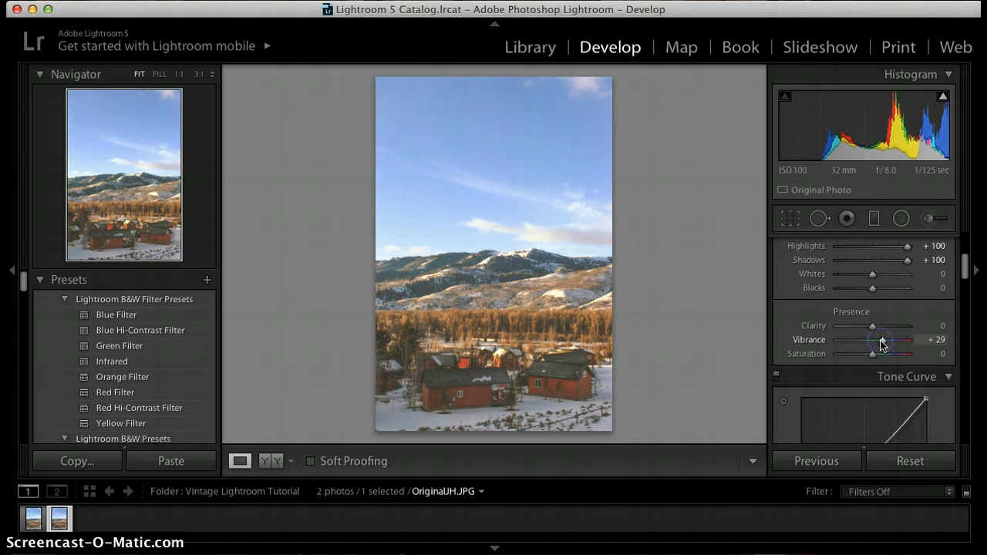